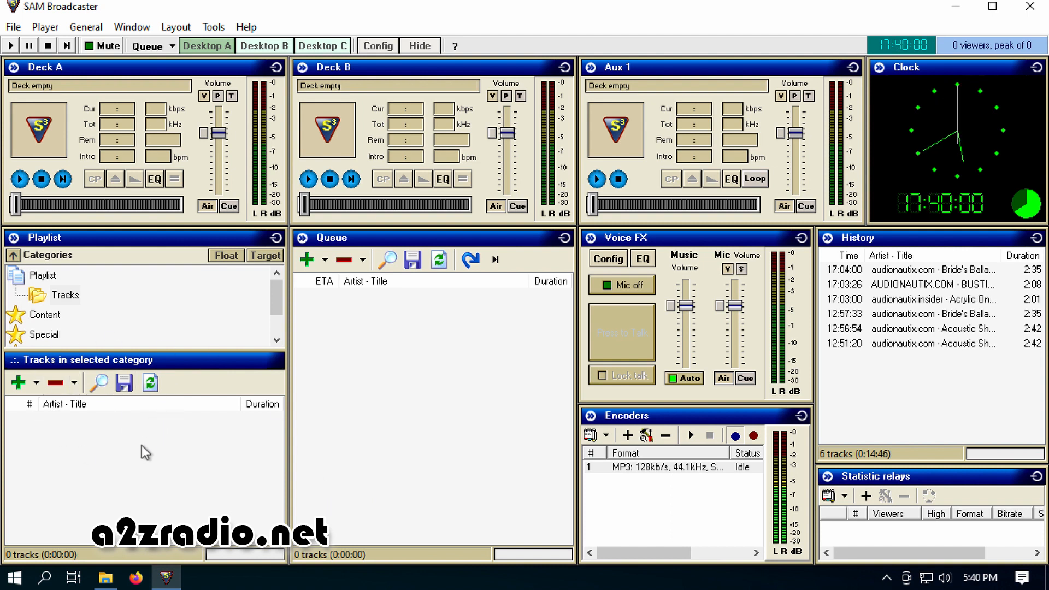
Add AcousticShuffle.mp3 from File Explorer's Sample Music folder in A2Z Radio to the Tracks playlist category
click(106, 577)
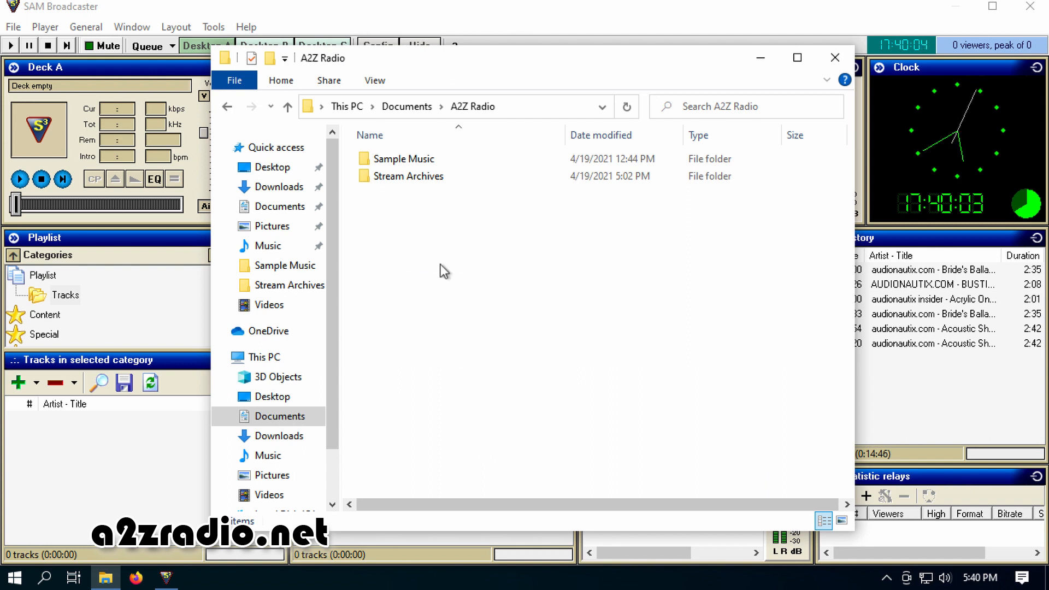
click(435, 162)
double_click(434, 162)
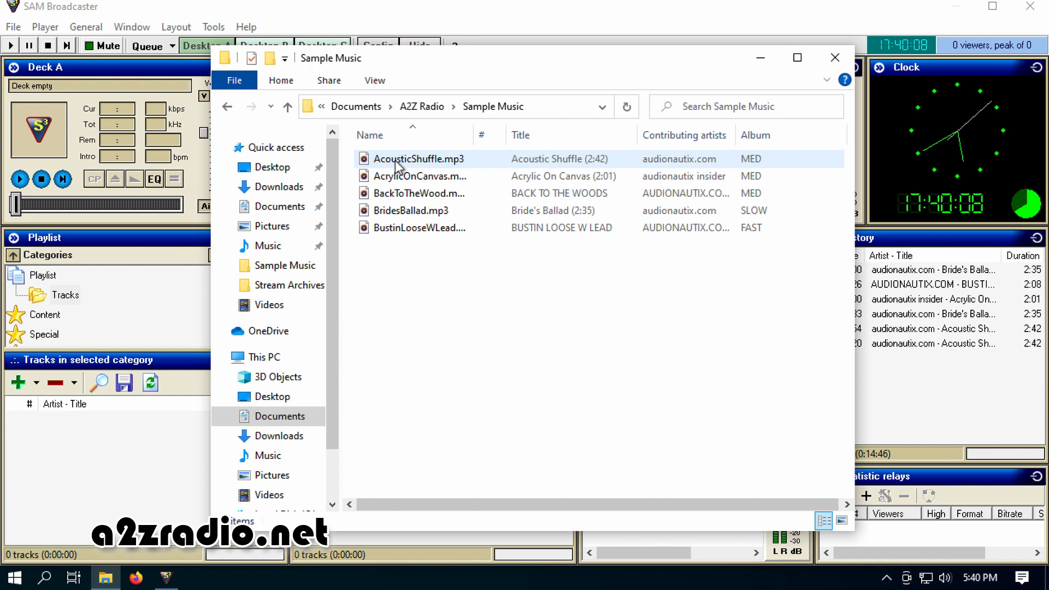
drag(395, 159, 95, 462)
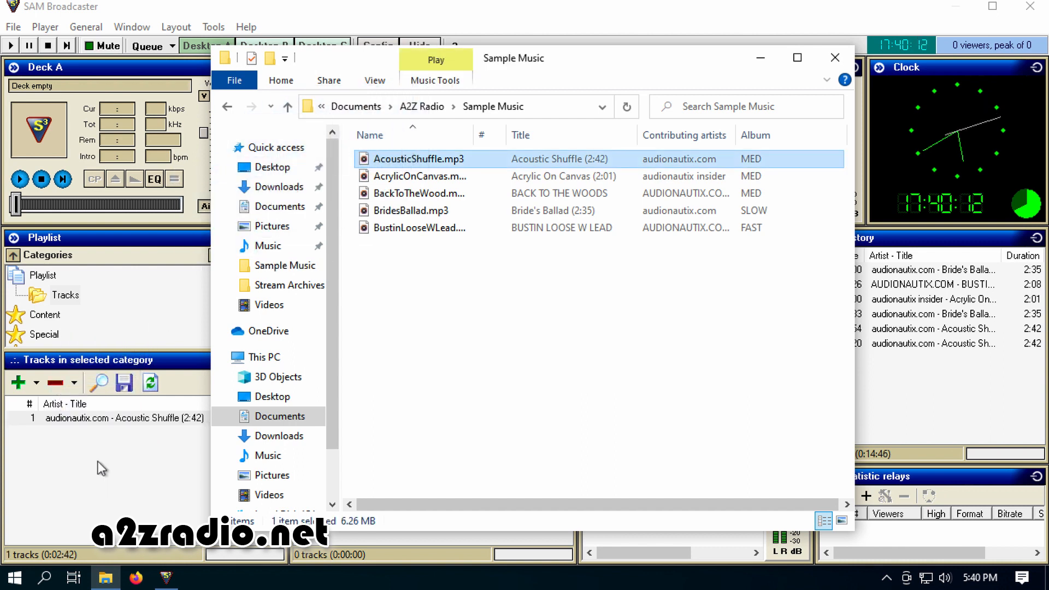
Add AcrylicOnCanvas, BackToTheWood, BridesBallad and BustinLooseWLead from Documents > A2Z Radio > Sample Music to the Tracks category as files
click(35, 385)
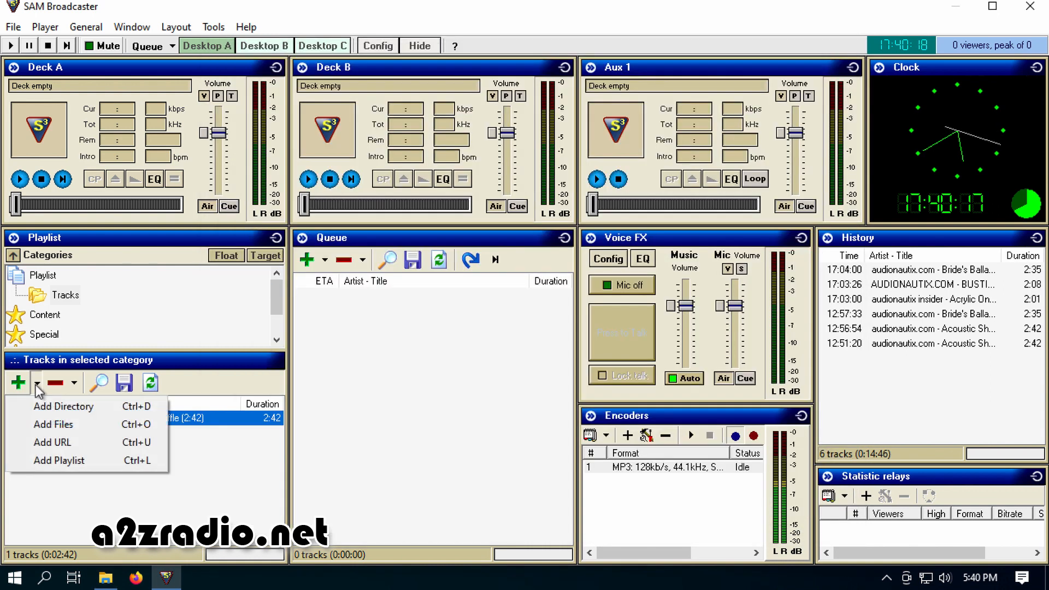
click(50, 424)
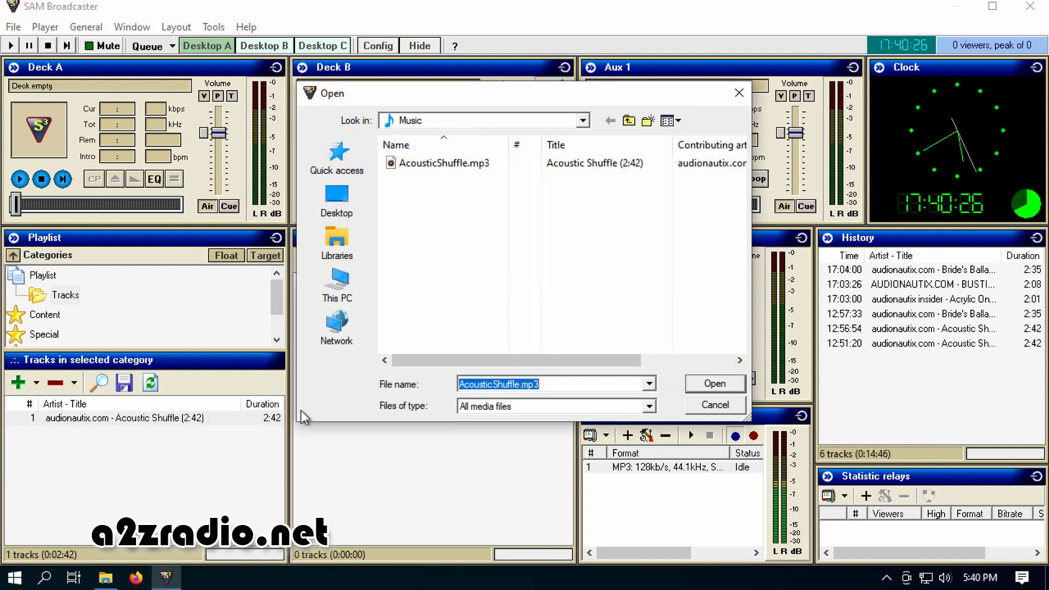
click(582, 120)
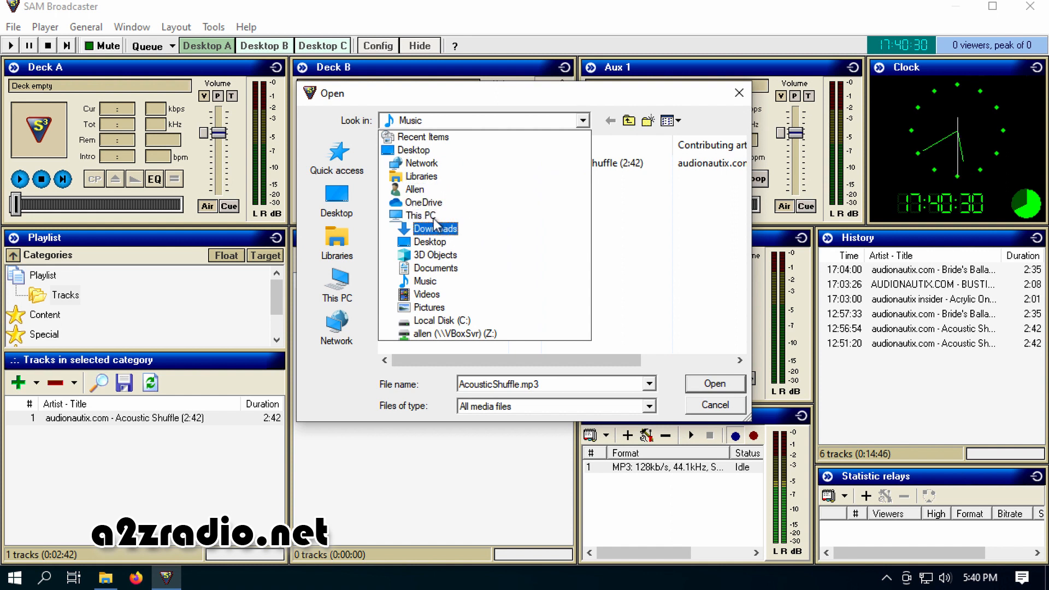
click(436, 269)
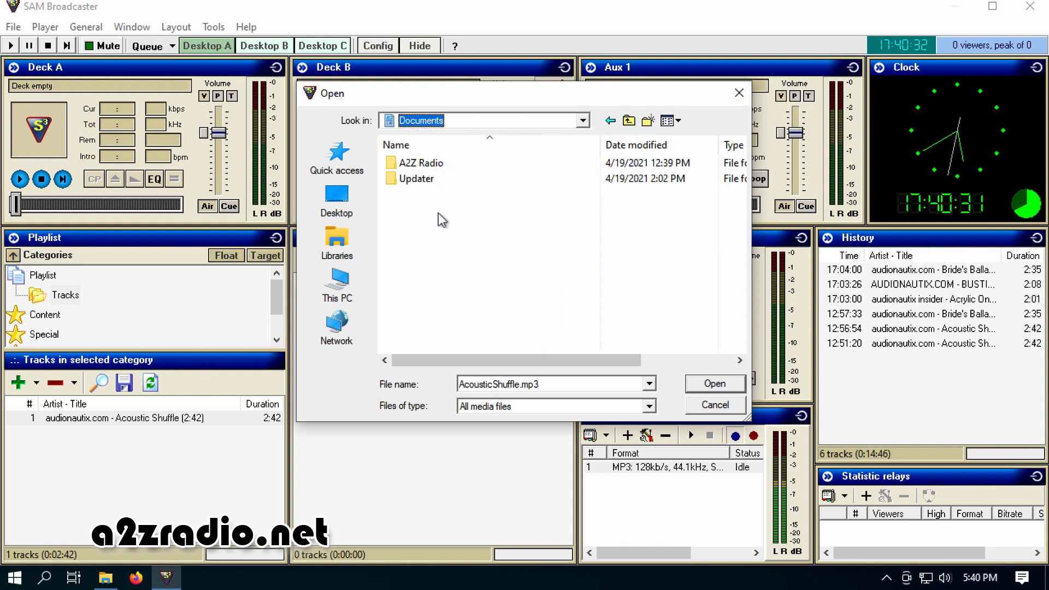
double_click(437, 164)
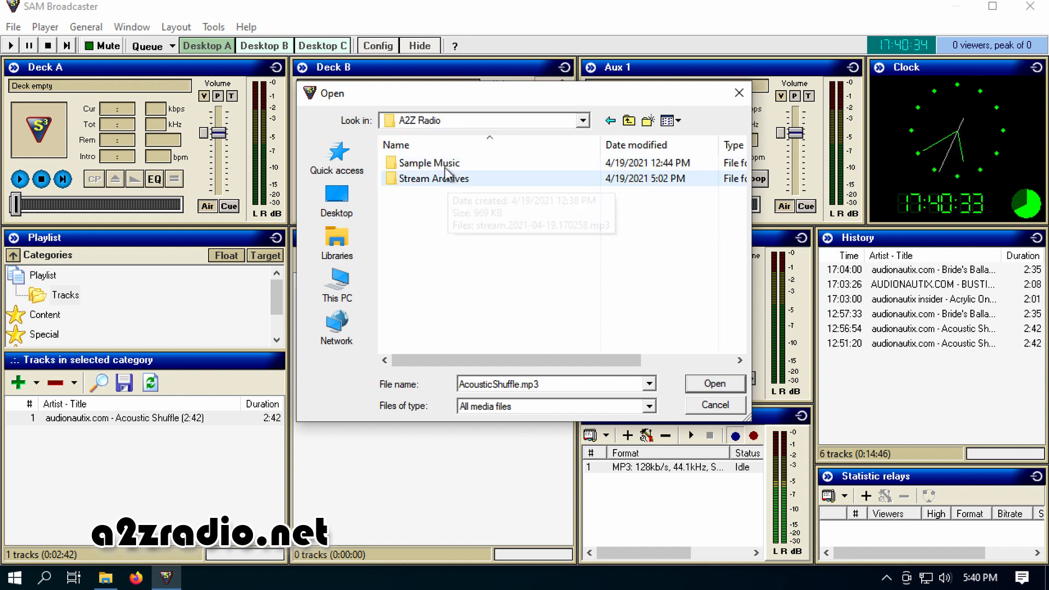
double_click(444, 164)
click(448, 178)
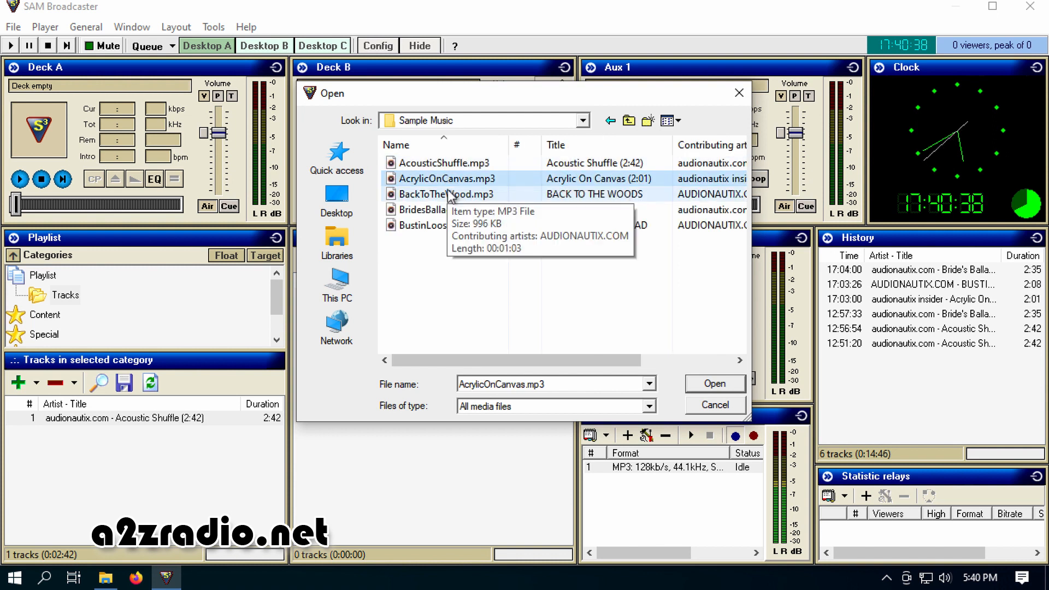
ctrl+click(440, 196)
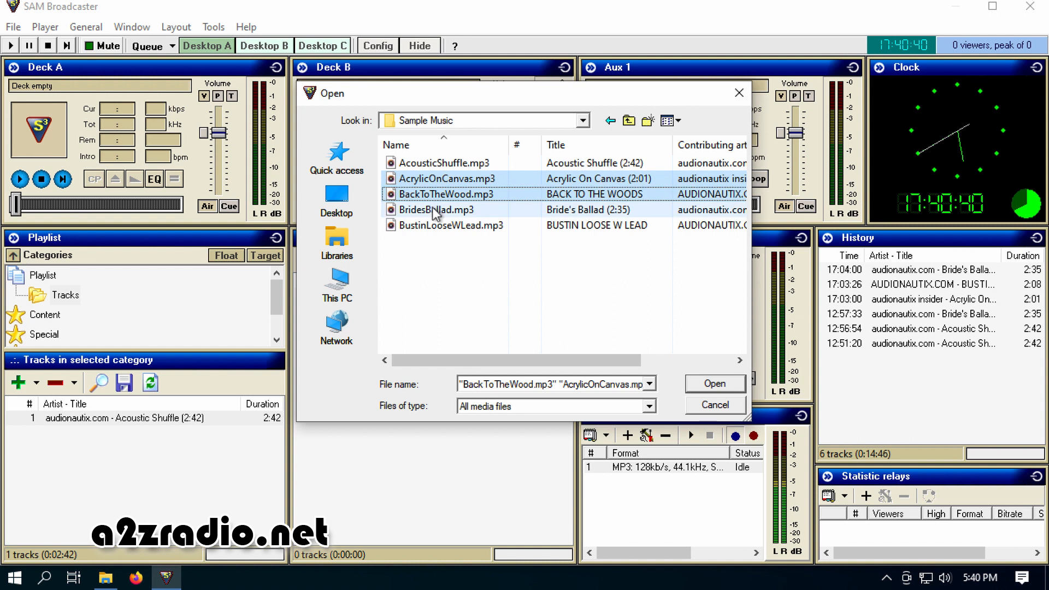
ctrl+click(435, 210)
ctrl+click(440, 226)
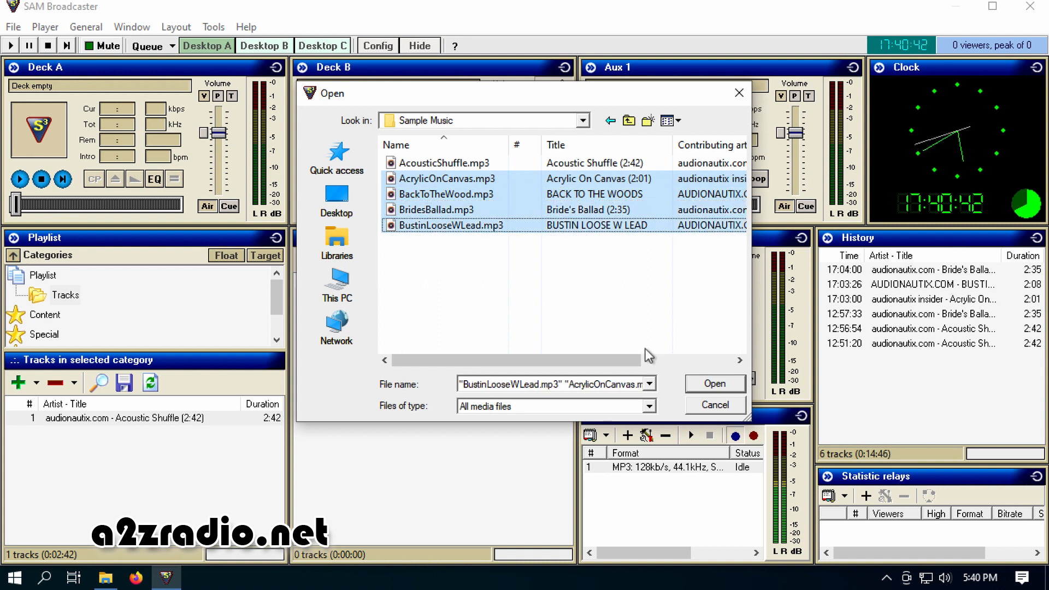
click(714, 383)
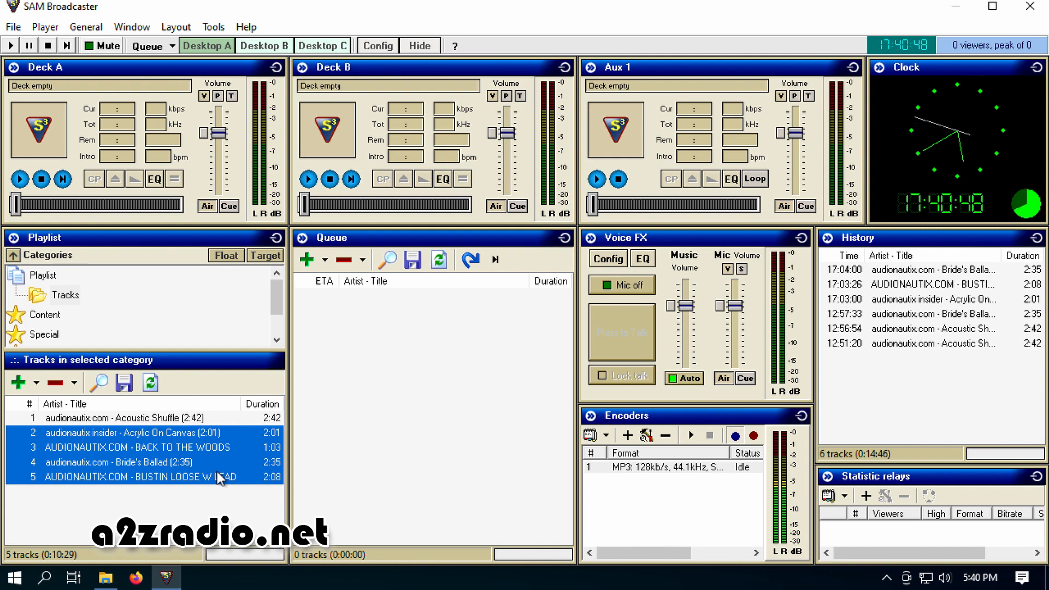
click(214, 513)
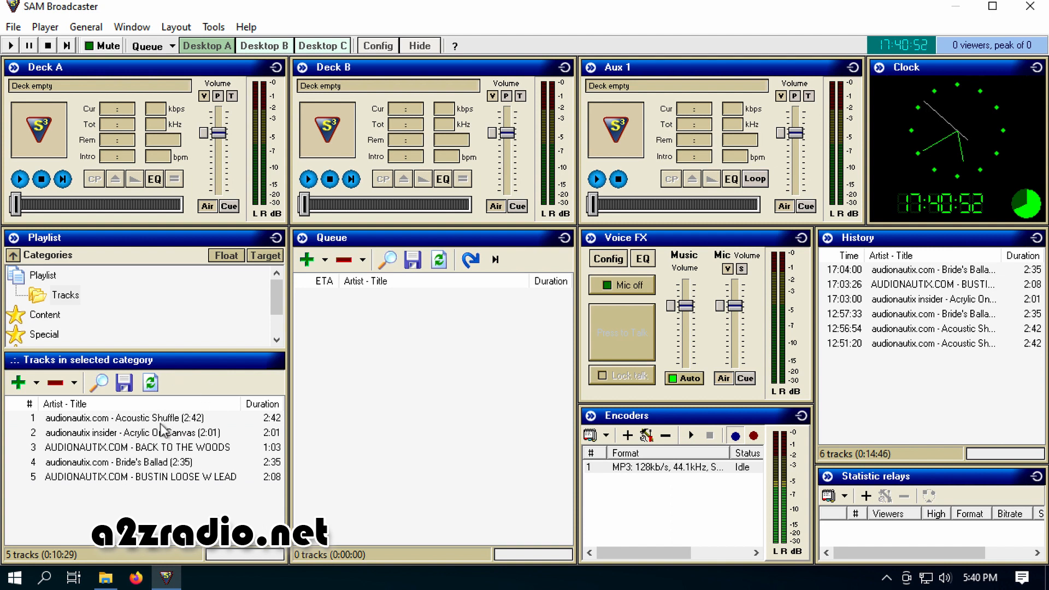
Queue the tracks Acrylic On Canvas, BACK TO THE WOODS and BUSTIN LOOSE W LEAD from the Tracks category
drag(136, 435, 434, 416)
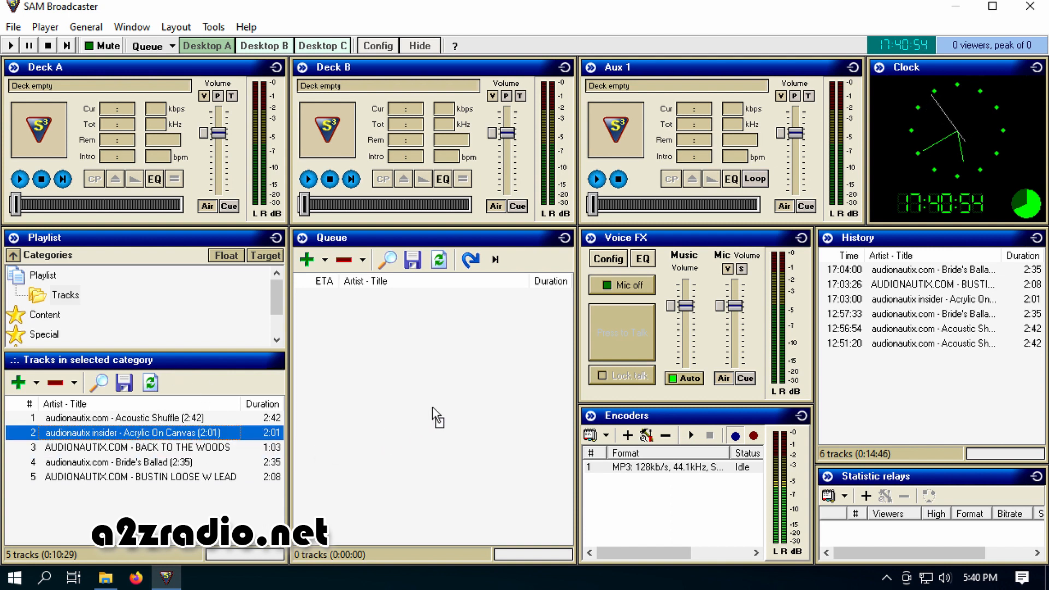
drag(186, 448, 389, 458)
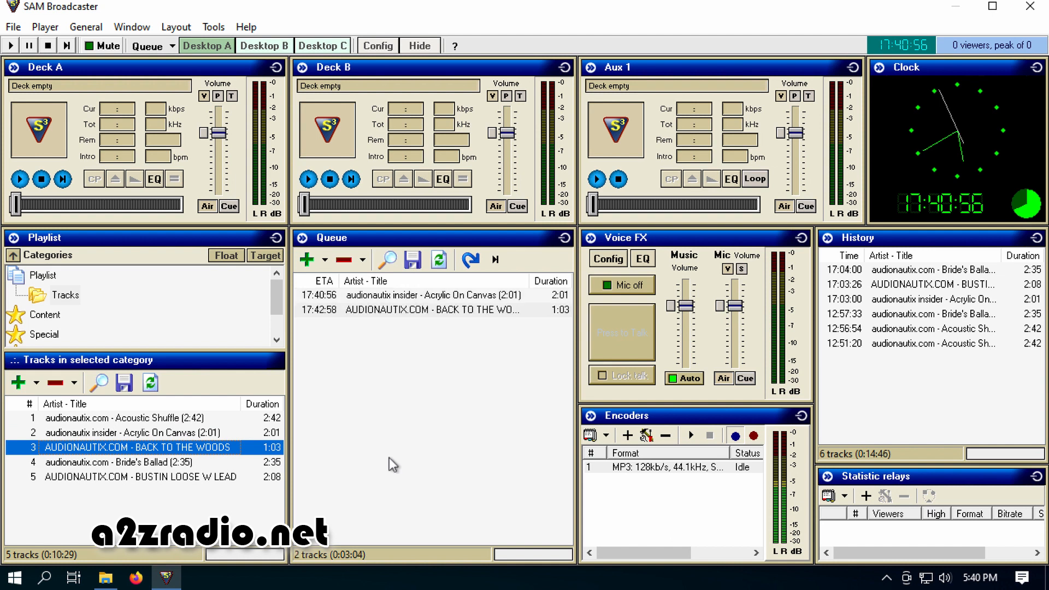
drag(173, 474, 416, 455)
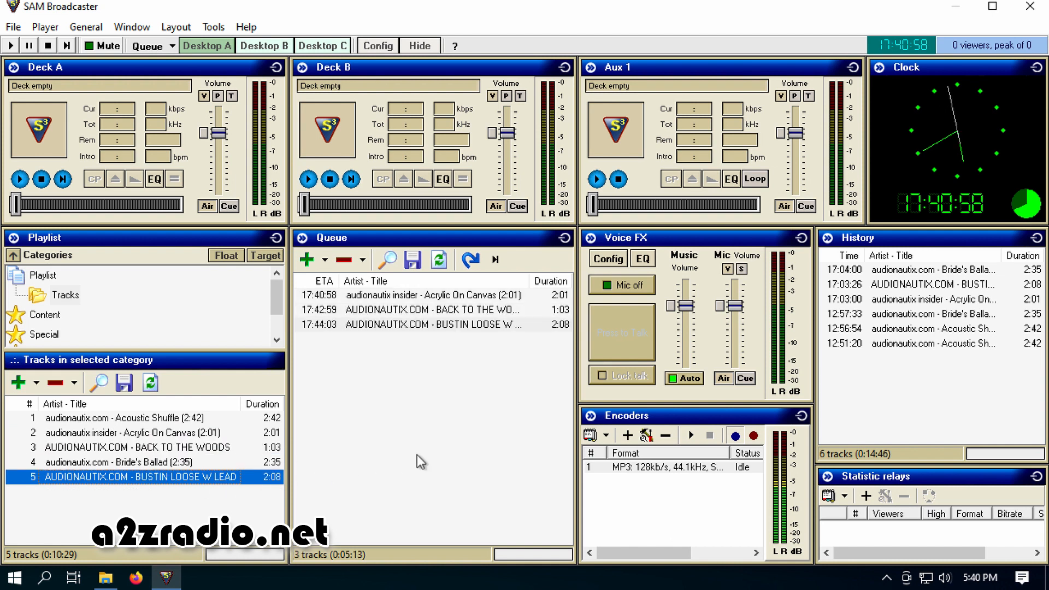
Shuffle the queue and move Acrylic On Canvas to its first position
right_click(413, 369)
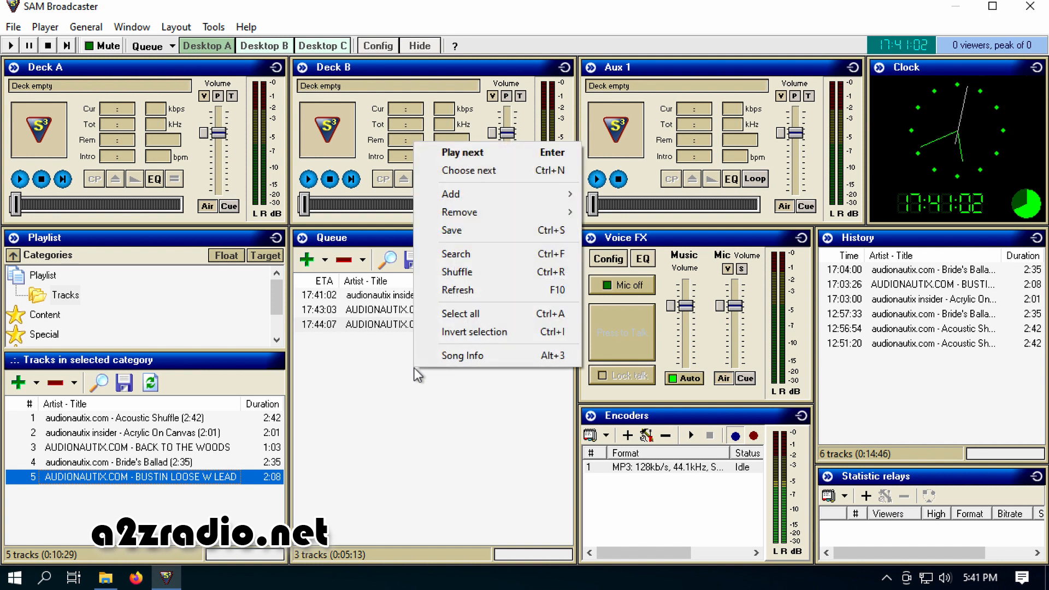
click(467, 272)
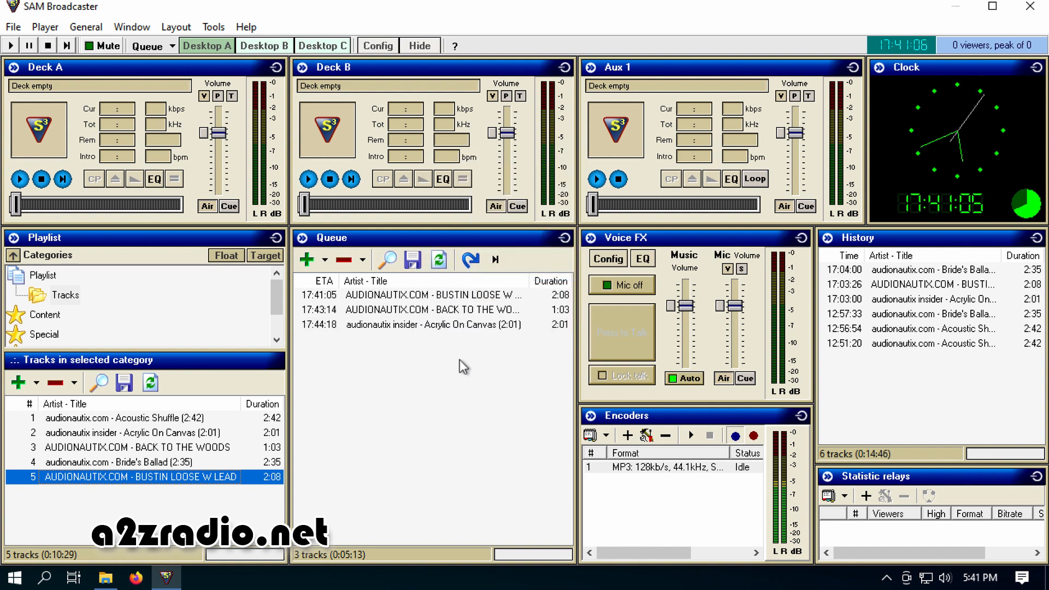
click(392, 326)
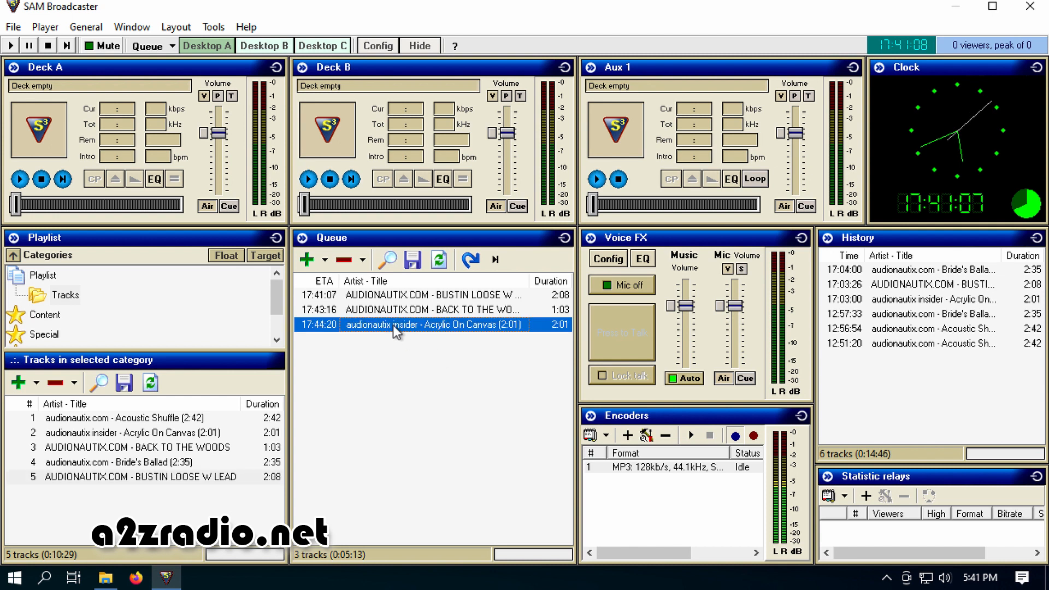
drag(392, 326, 392, 301)
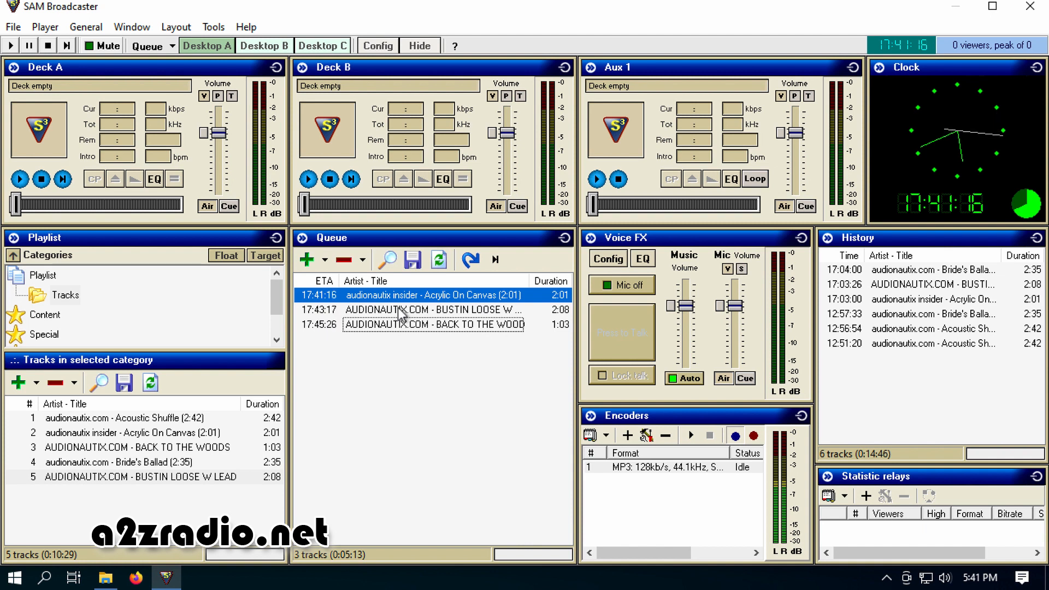
Start the 128kb/s MP3 encoder and play the first queued track on Deck B
click(688, 467)
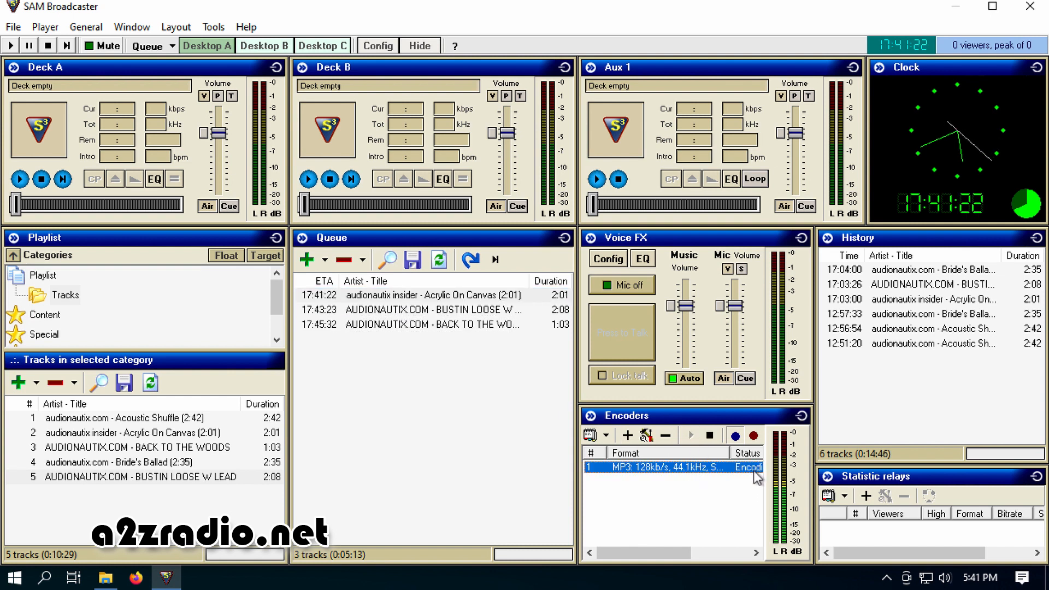
click(308, 179)
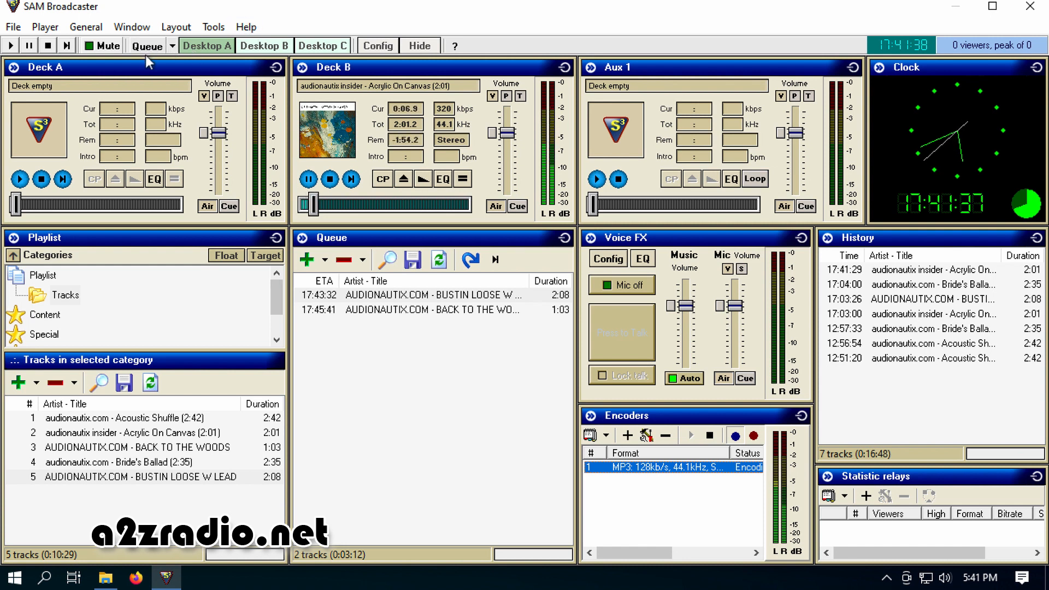
click(173, 46)
click(174, 46)
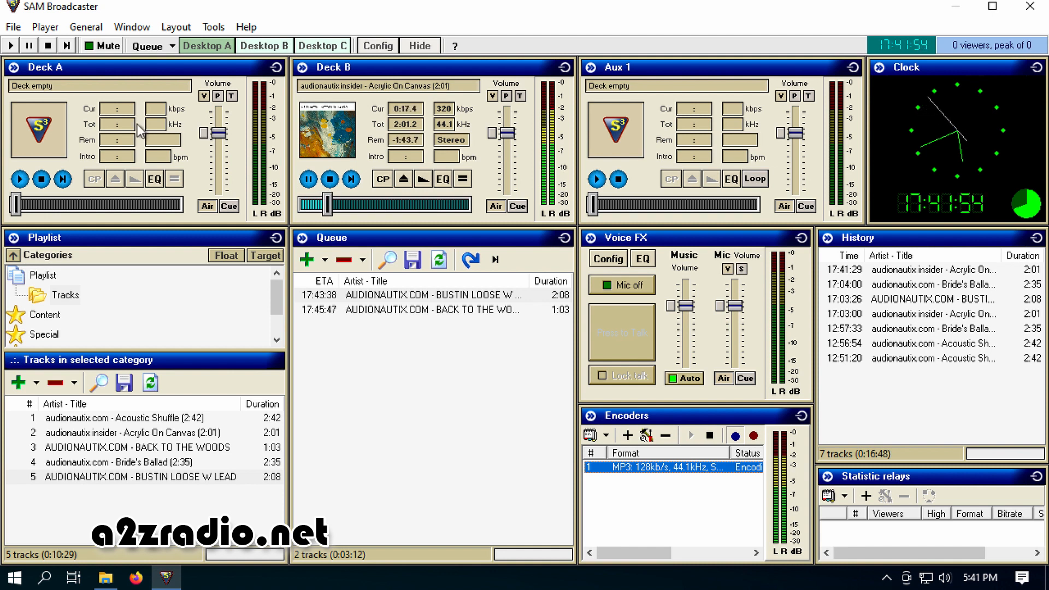
Advance through the queued tracks by fading out Deck B and, once its successor plays, Deck A
click(423, 181)
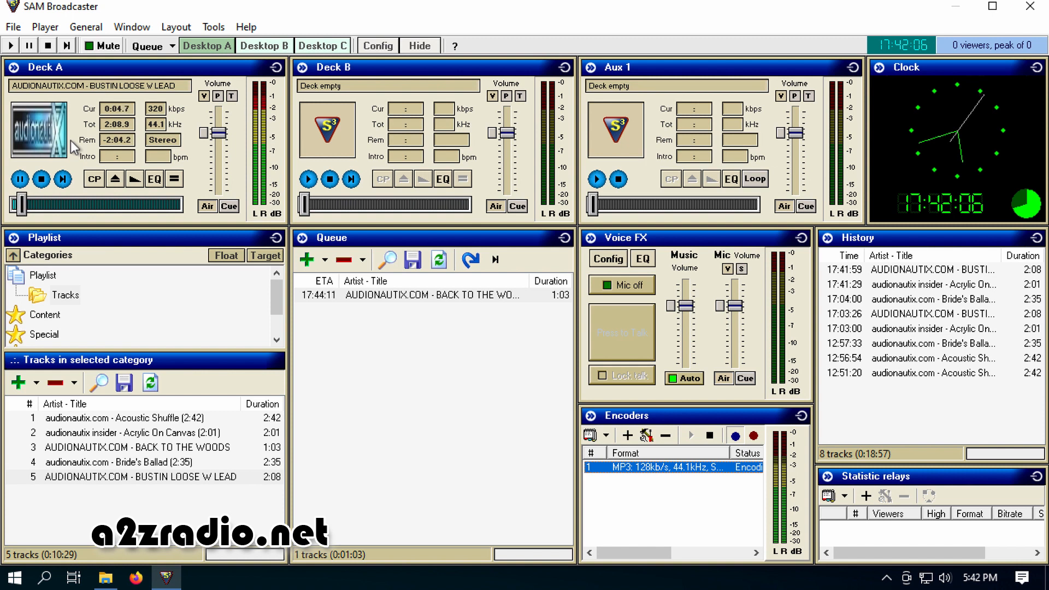
click(135, 180)
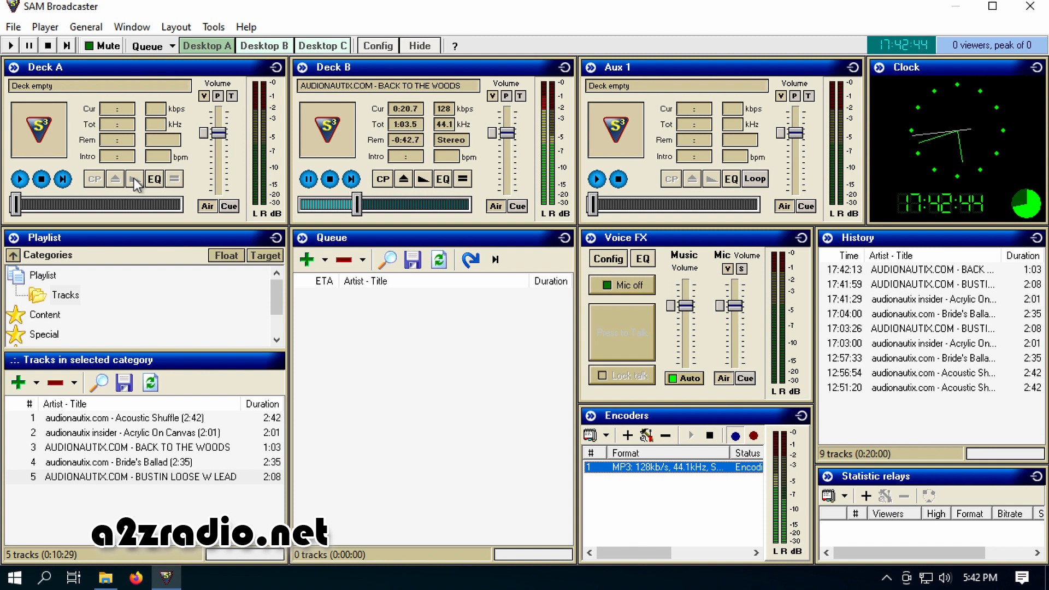
Load Acrylic On Canvas from the Tracks category onto Deck A and fade out Deck B to switch to it
click(116, 431)
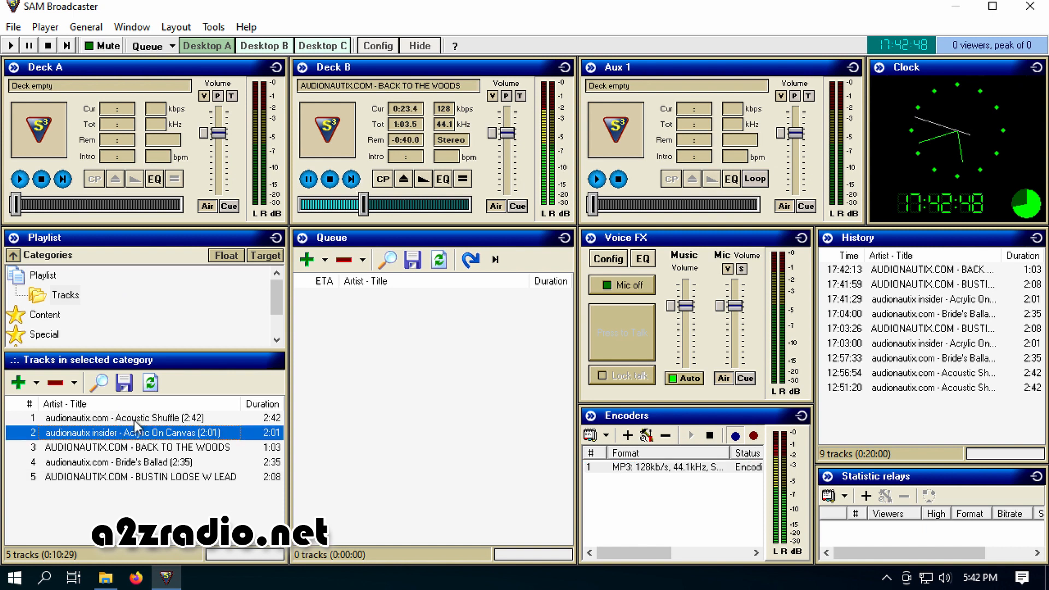
drag(132, 435, 103, 118)
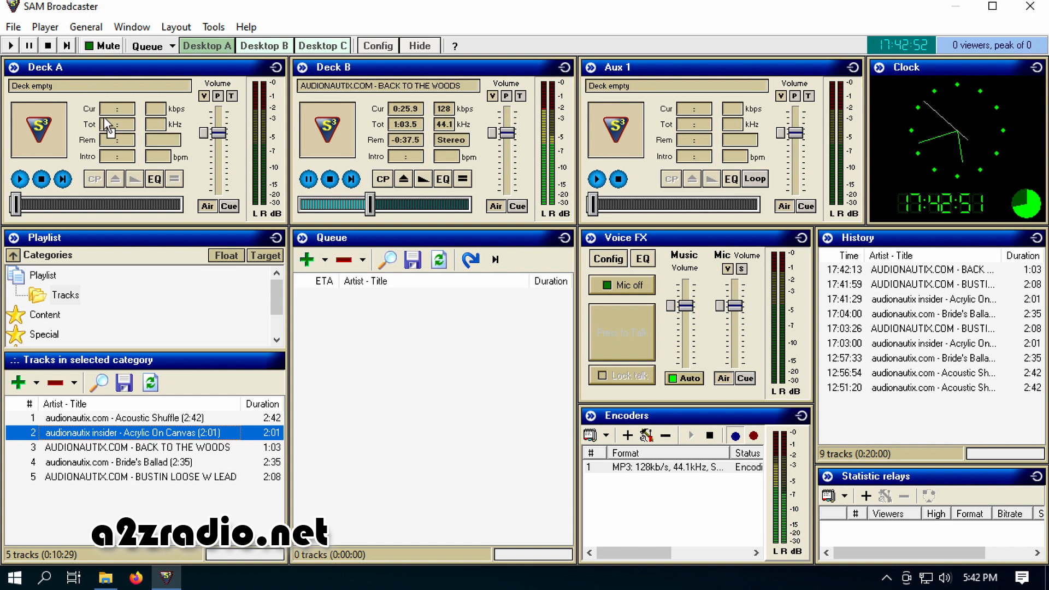
click(424, 180)
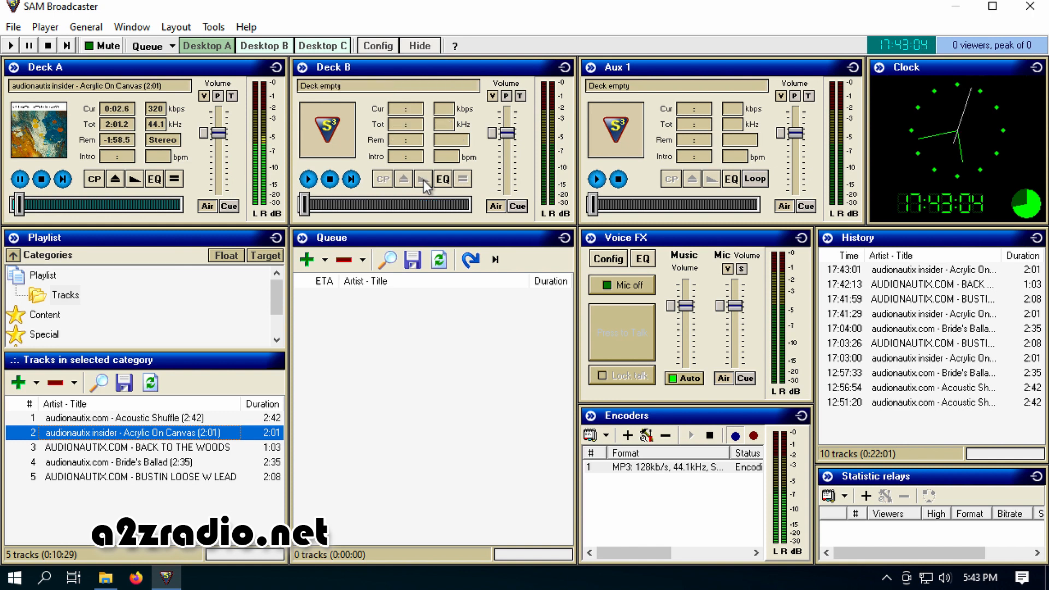
Load BUSTIN LOOSE W LEAD onto Deck B and eject it again
click(119, 477)
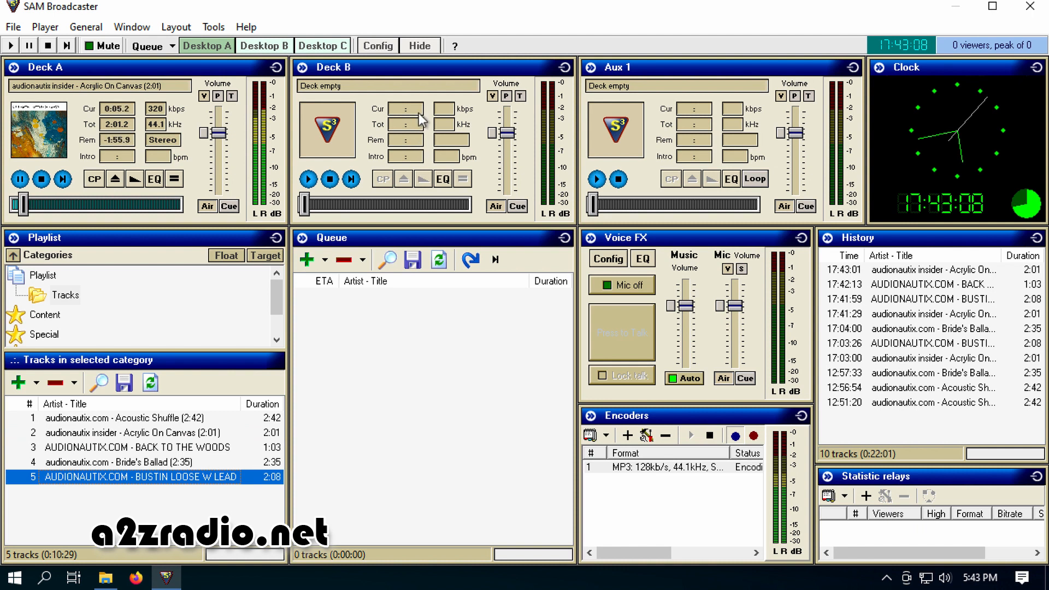
drag(120, 477, 418, 113)
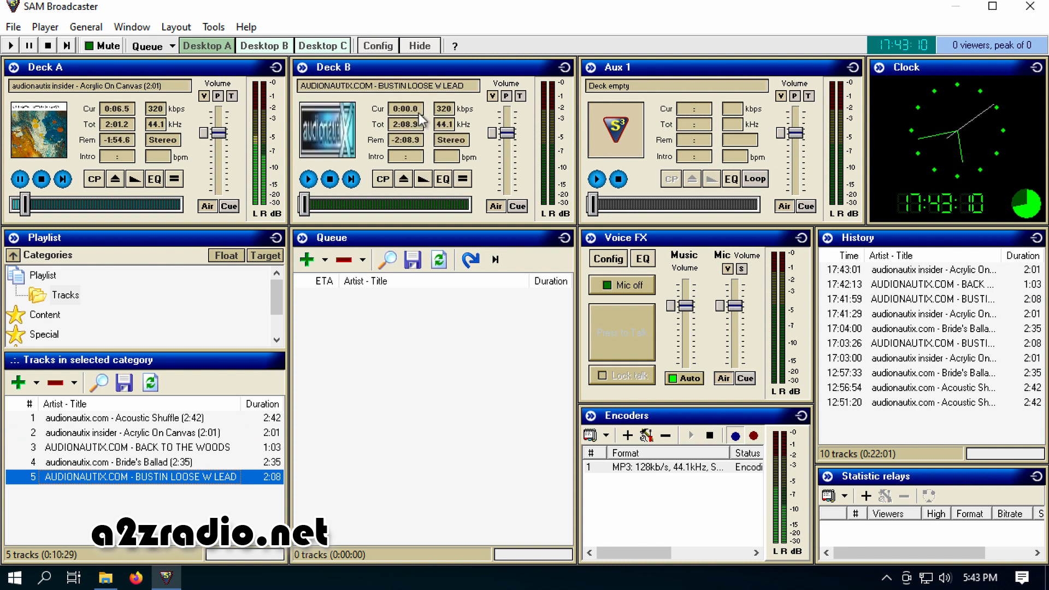
click(401, 182)
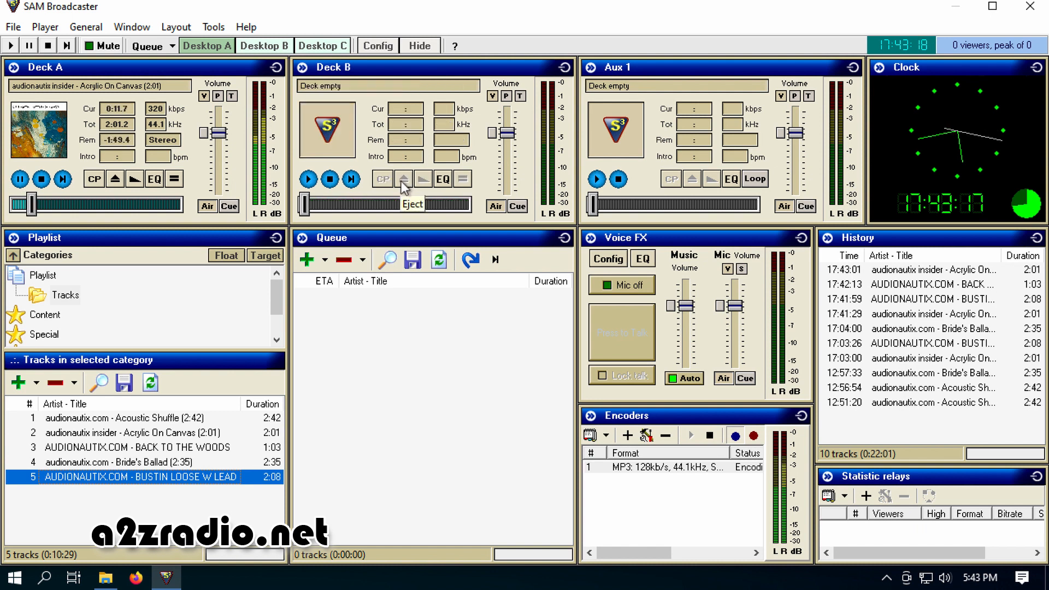
Load Acoustic Shuffle from the Tracks category onto Deck B and fade out Deck A to switch to it
click(162, 420)
drag(162, 420, 409, 138)
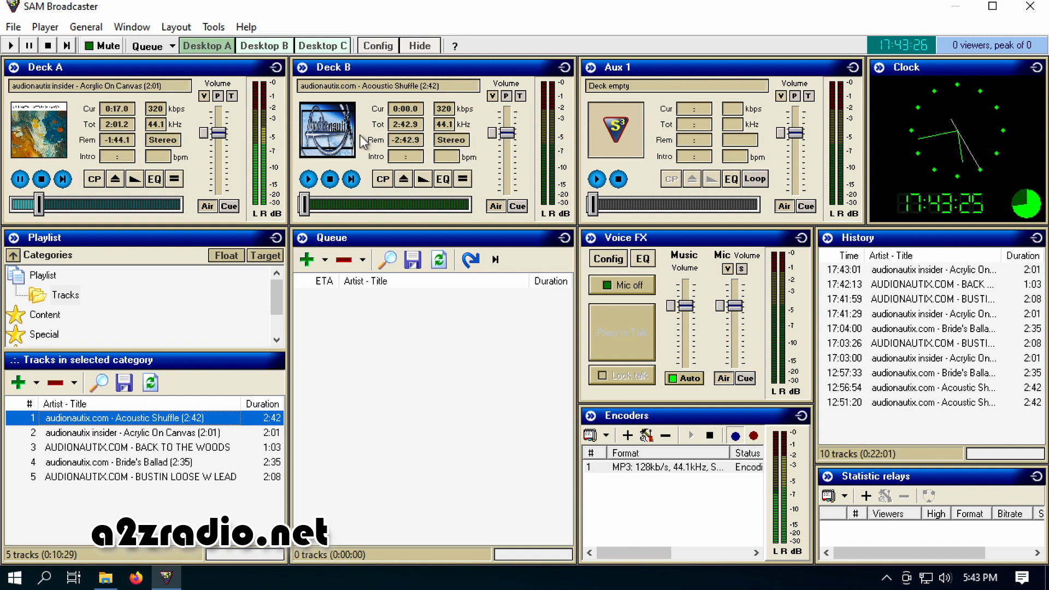
click(130, 178)
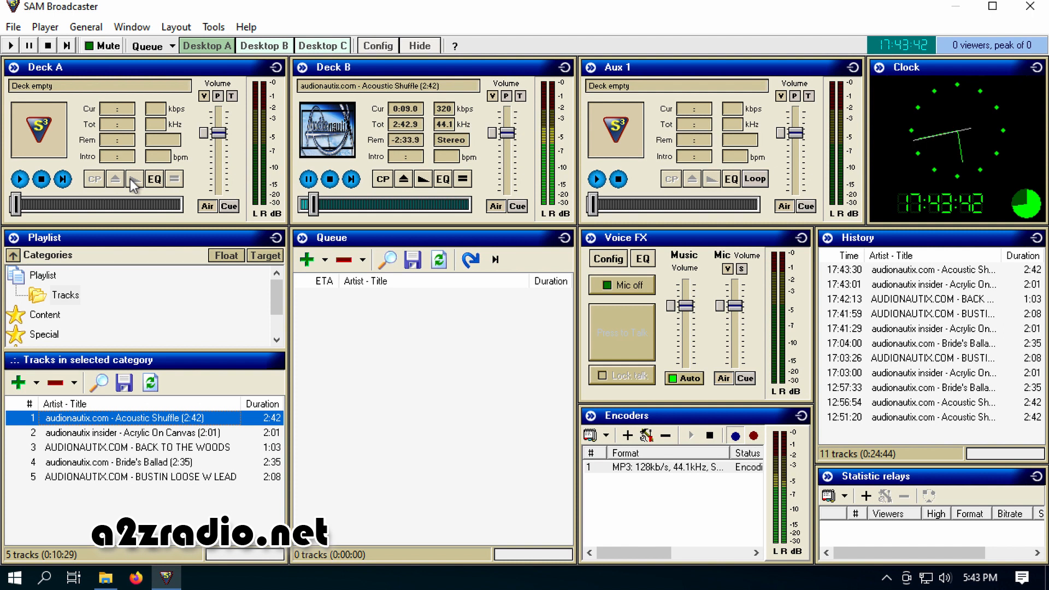
Fade out Deck B and stop the 128kb/s MP3 encoder
click(418, 180)
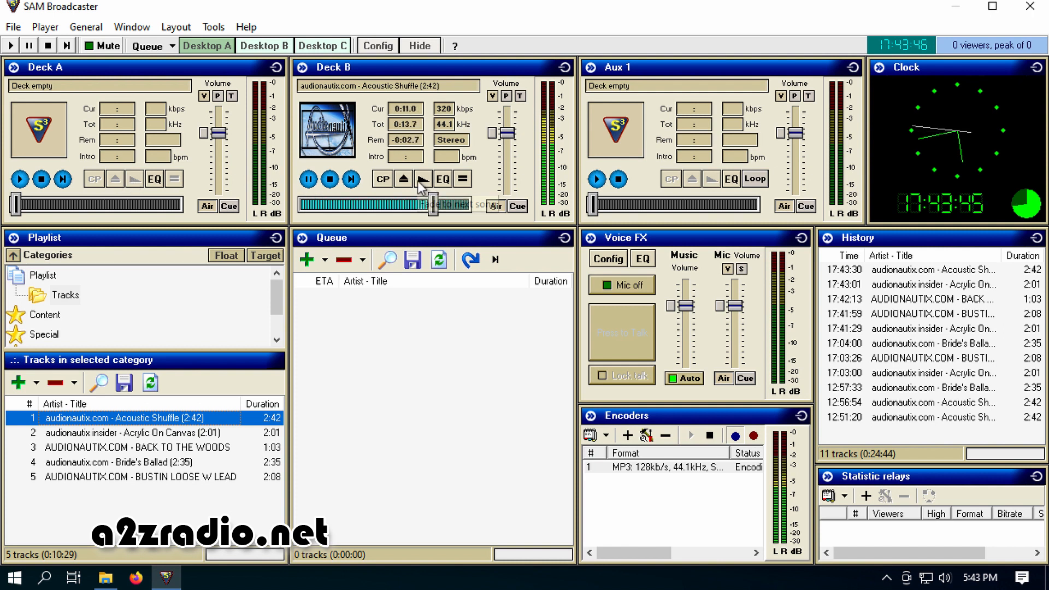
click(687, 467)
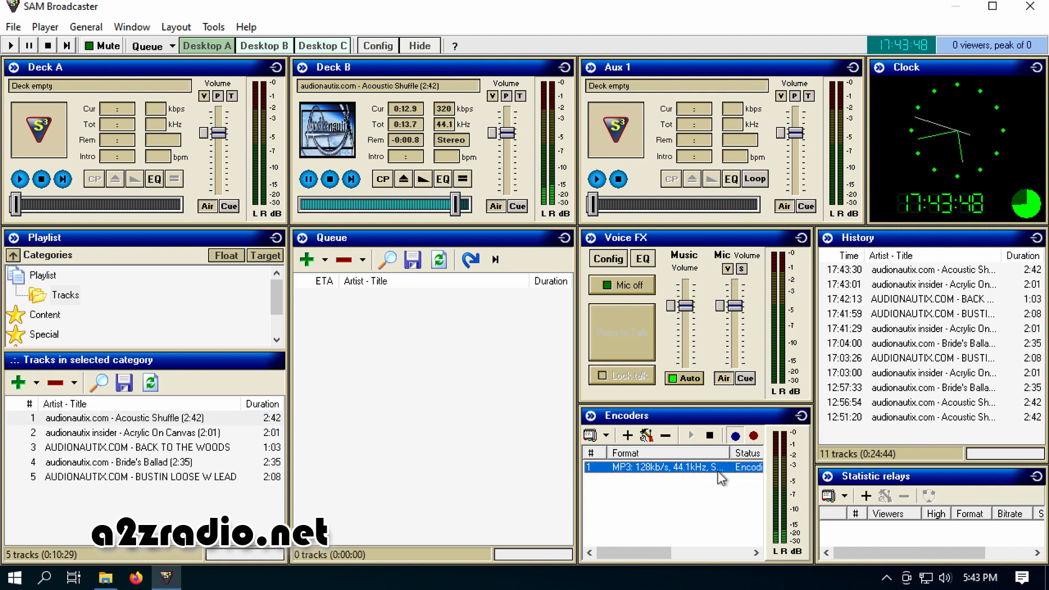
click(710, 436)
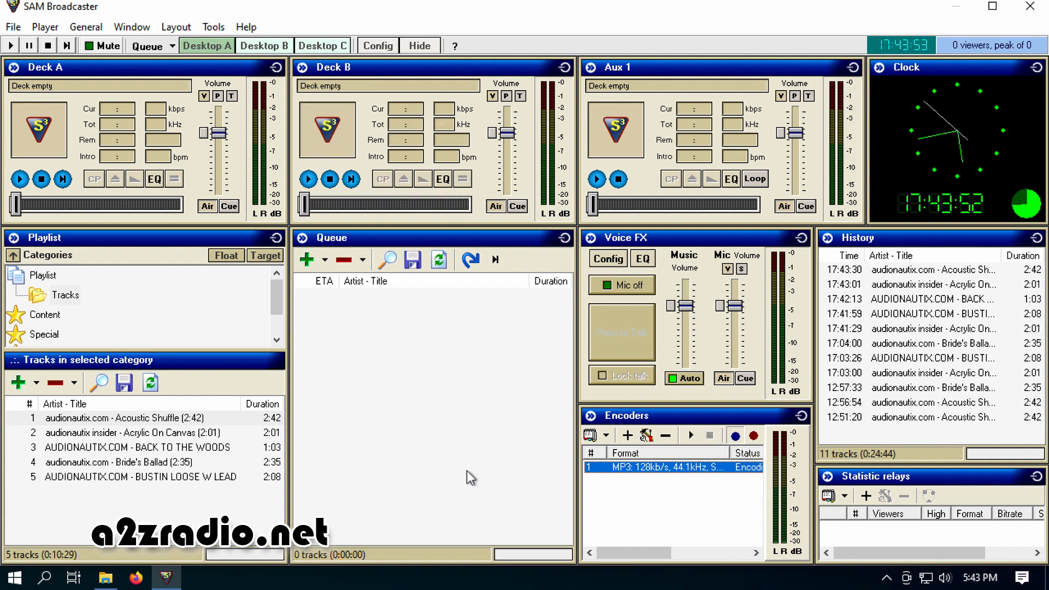